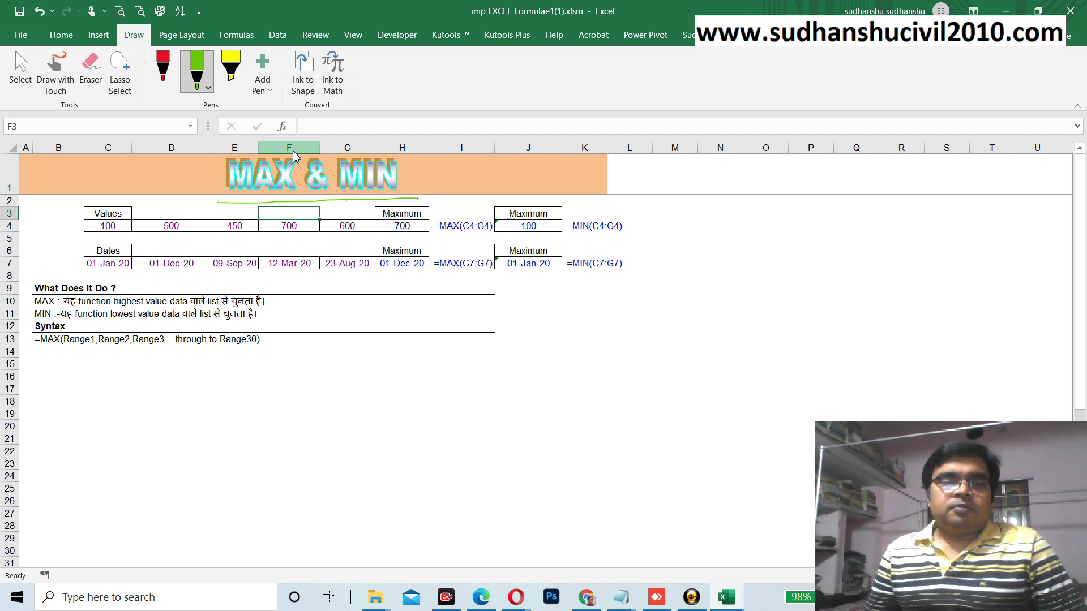
Underline in green the row 10 MAX and row 11 MIN descriptions and row 13's Range arguments
drag(34, 307, 55, 304)
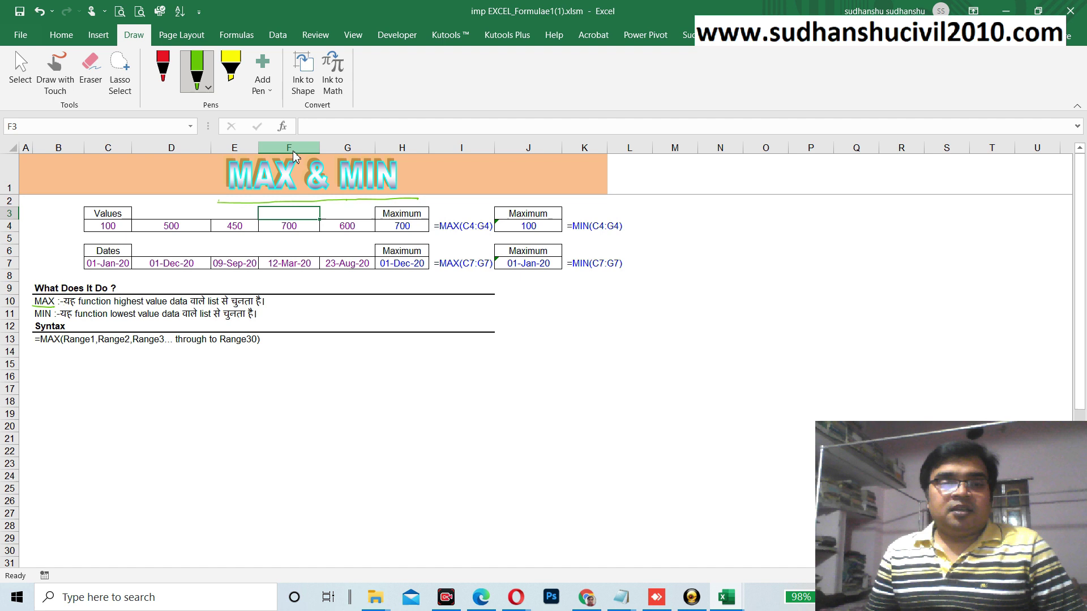
drag(128, 306, 167, 306)
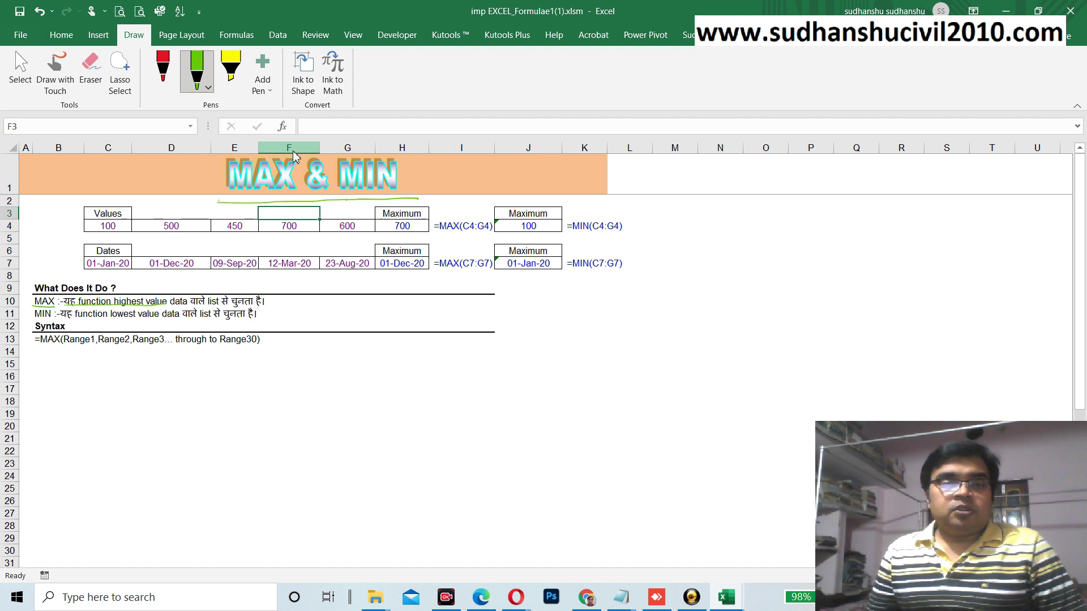
drag(187, 306, 263, 304)
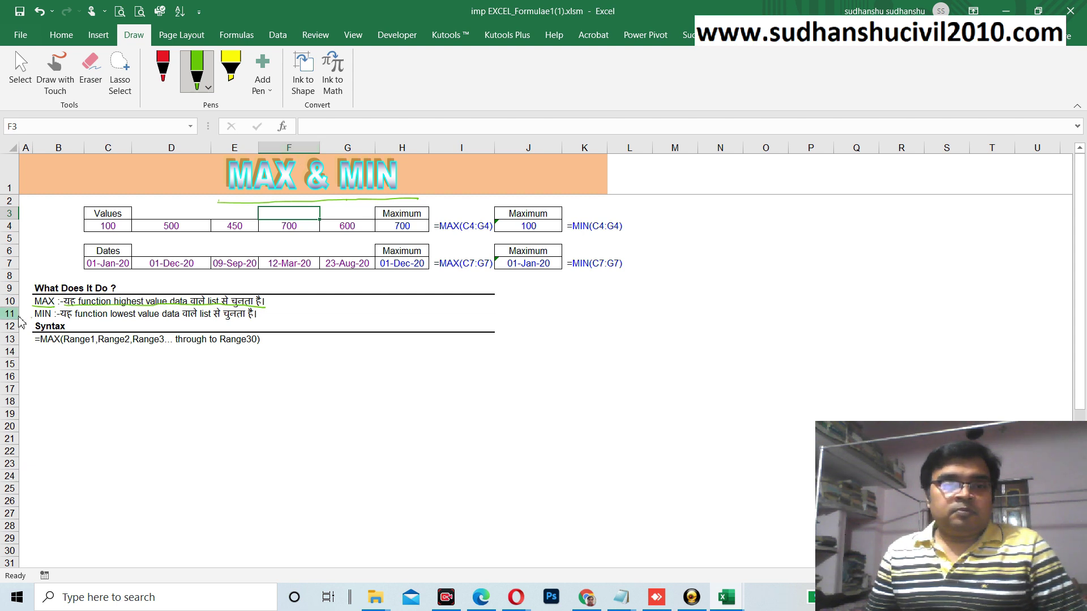
drag(33, 318, 230, 318)
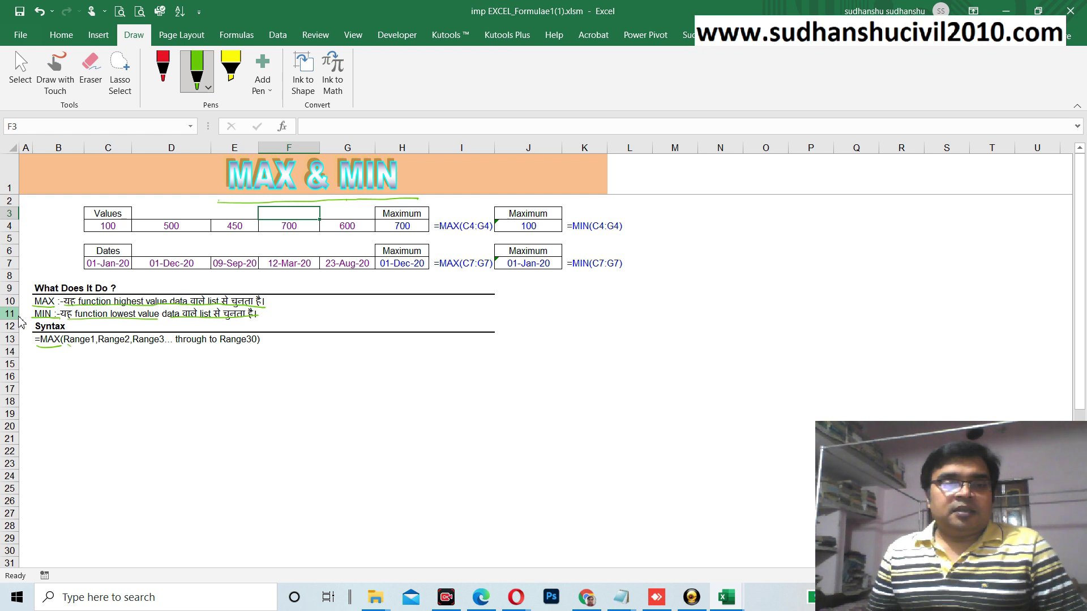
drag(99, 346, 282, 342)
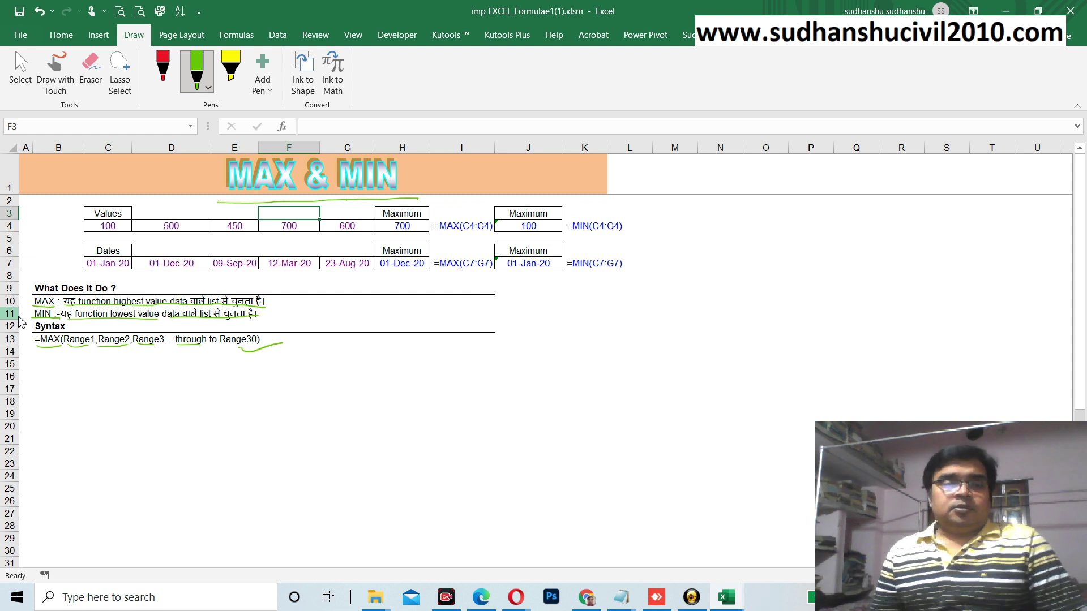
Handwrite '=MIN(Range 1,' in green below the row 13 syntax line
drag(40, 378, 71, 374)
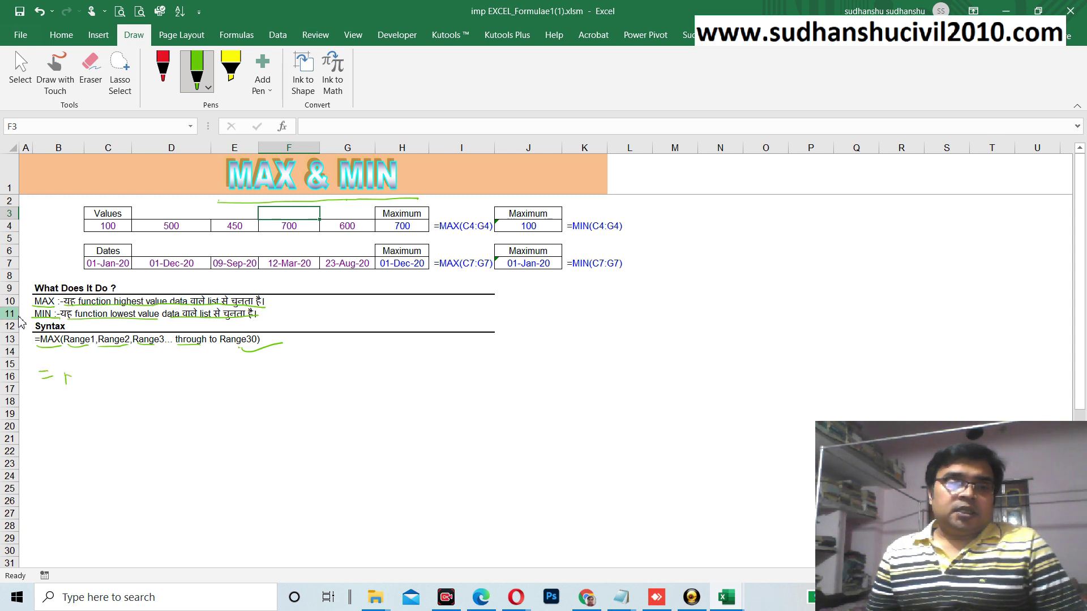
mouse_move(94, 370)
mouse_down()
mouse_move(106, 386)
mouse_move(111, 369)
mouse_up()
mouse_move(111, 369)
mouse_down()
mouse_move(122, 387)
mouse_move(123, 367)
mouse_move(162, 388)
mouse_move(221, 380)
mouse_move(223, 398)
mouse_up()
mouse_move(234, 378)
mouse_down()
mouse_move(299, 390)
mouse_move(328, 372)
mouse_up()
mouse_move(335, 365)
mouse_down()
mouse_move(381, 374)
mouse_move(378, 391)
mouse_up()
Finish the handwriting with 'Range 2, Range3 ---- Range-30' and tick above the Values table
mouse_move(390, 371)
mouse_down()
mouse_move(525, 357)
mouse_move(537, 359)
mouse_move(535, 376)
mouse_move(566, 355)
mouse_move(664, 348)
mouse_up()
mouse_move(671, 345)
mouse_down()
mouse_move(743, 325)
mouse_move(759, 346)
mouse_up()
mouse_move(767, 338)
mouse_down()
mouse_move(856, 338)
mouse_move(890, 317)
mouse_move(901, 338)
mouse_up()
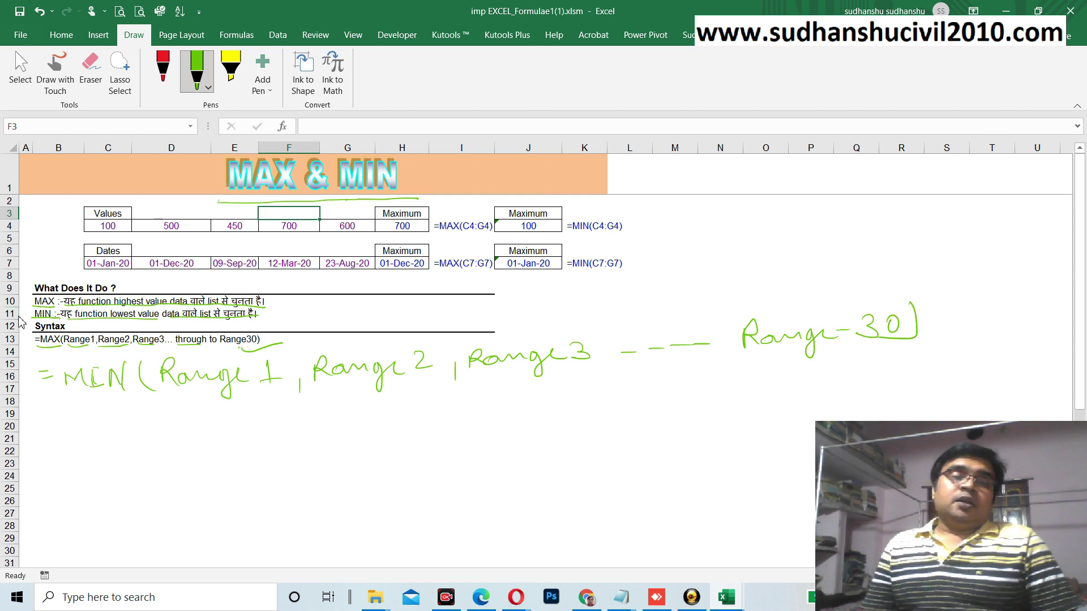
click(61, 205)
drag(60, 204, 82, 194)
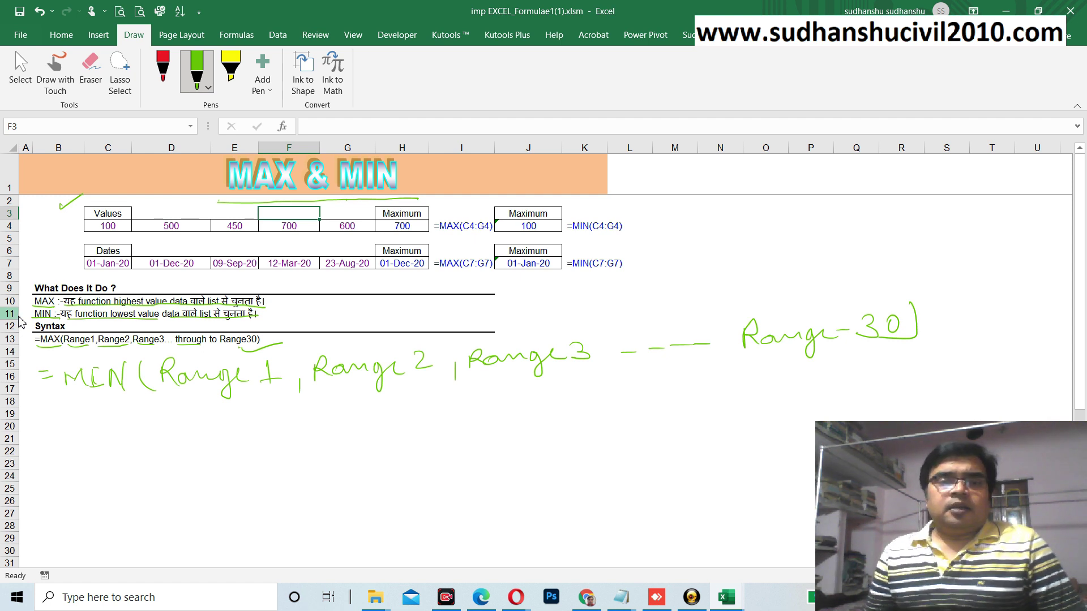
Tick B4, underline C4:G4 in the MAX formula and the row 4 values, and circle 700 in H4
drag(64, 224, 67, 229)
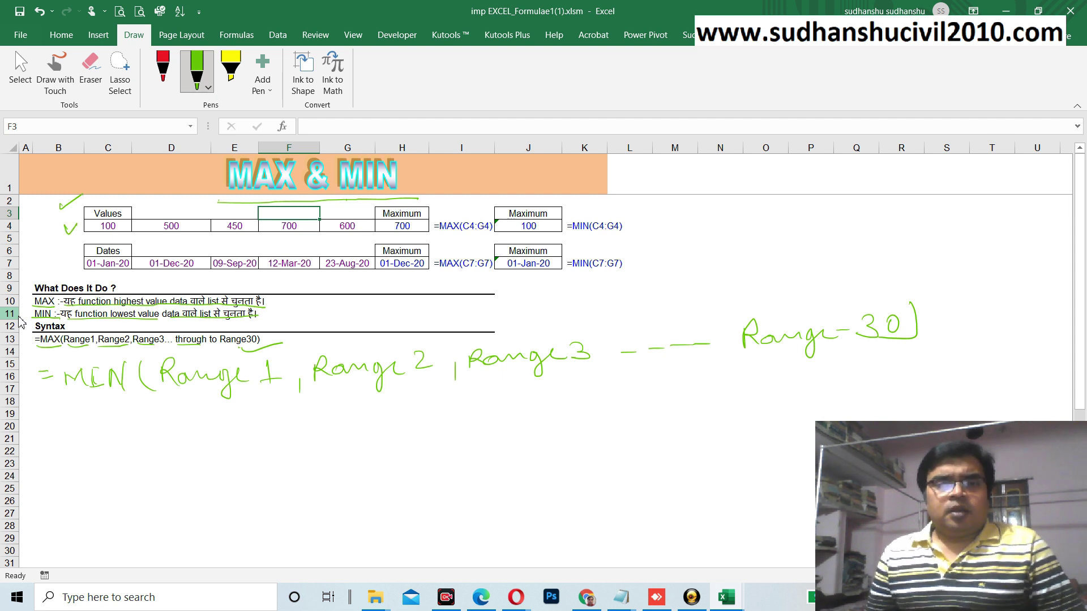
drag(463, 211, 486, 209)
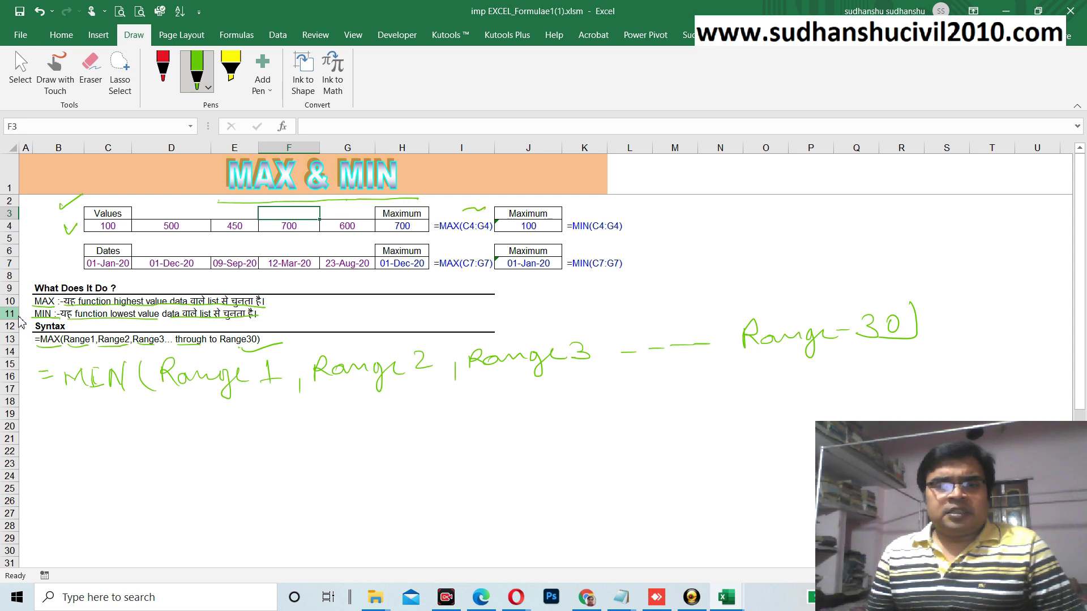
drag(465, 236, 484, 235)
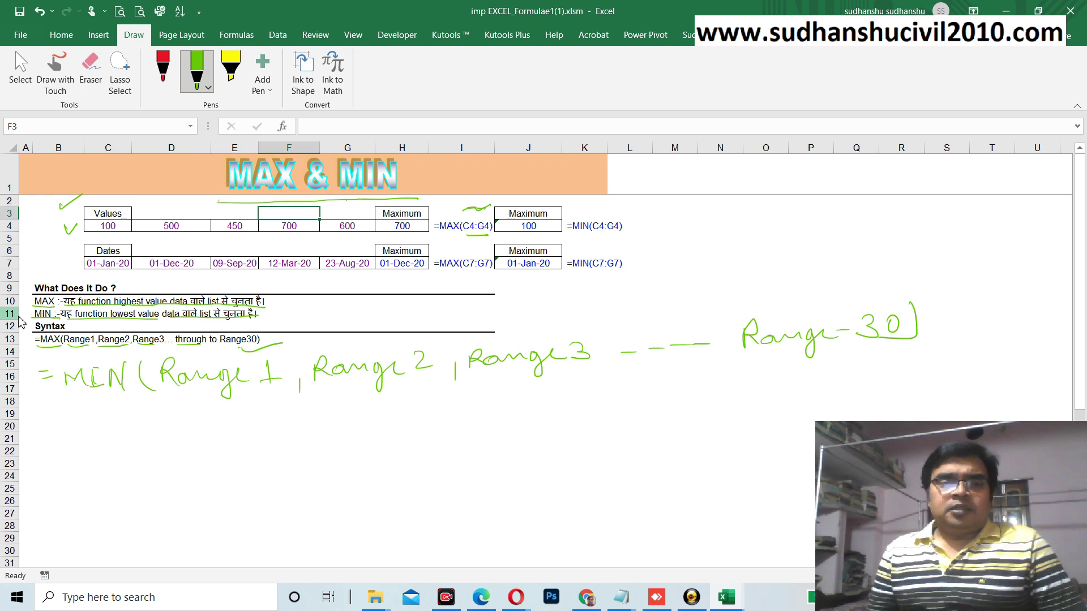
drag(136, 234, 362, 239)
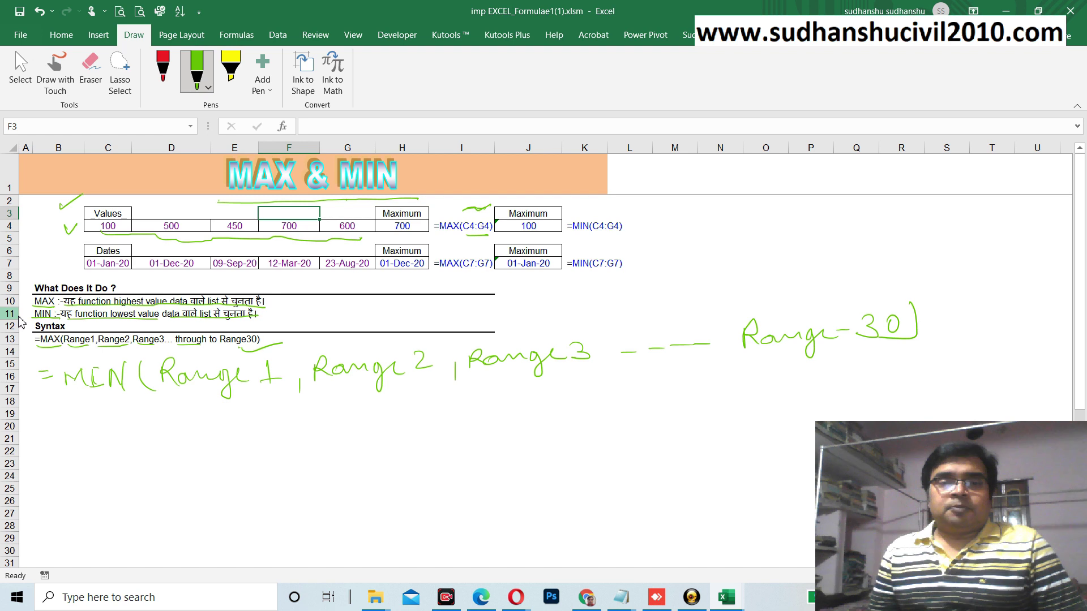
mouse_move(406, 217)
mouse_down()
mouse_move(387, 229)
mouse_move(420, 224)
mouse_up()
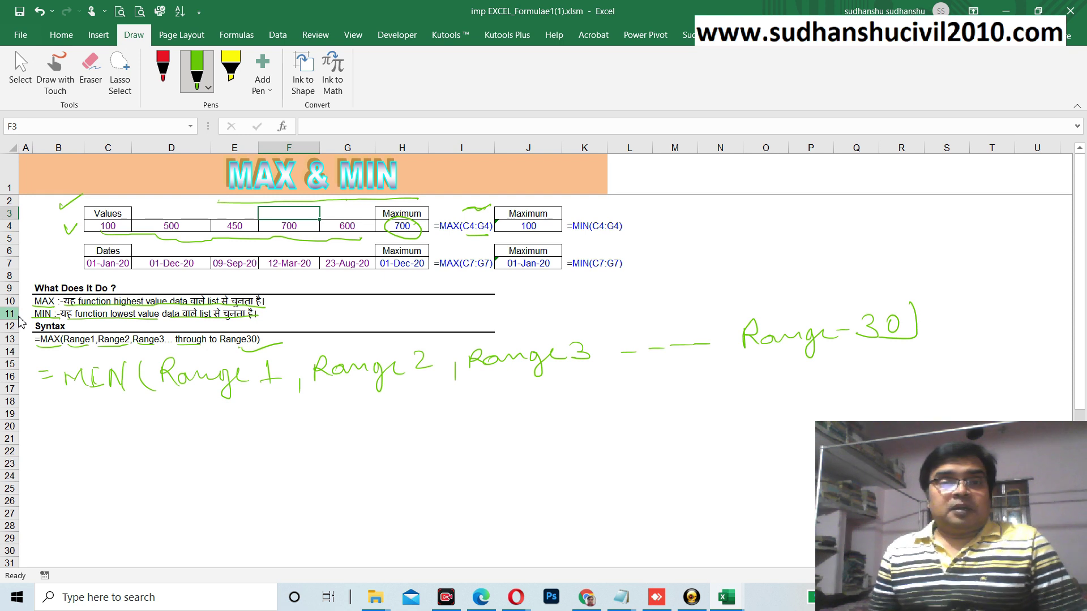
Tick the Values heading and the 500, 450 and 700 values in row 4
drag(126, 218, 143, 210)
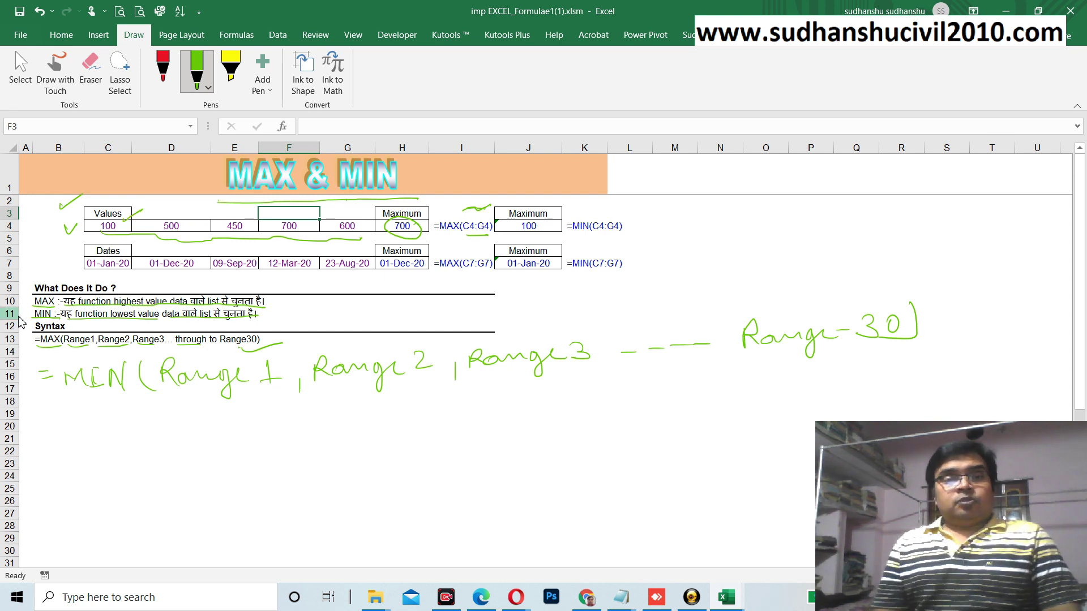
drag(170, 212, 190, 207)
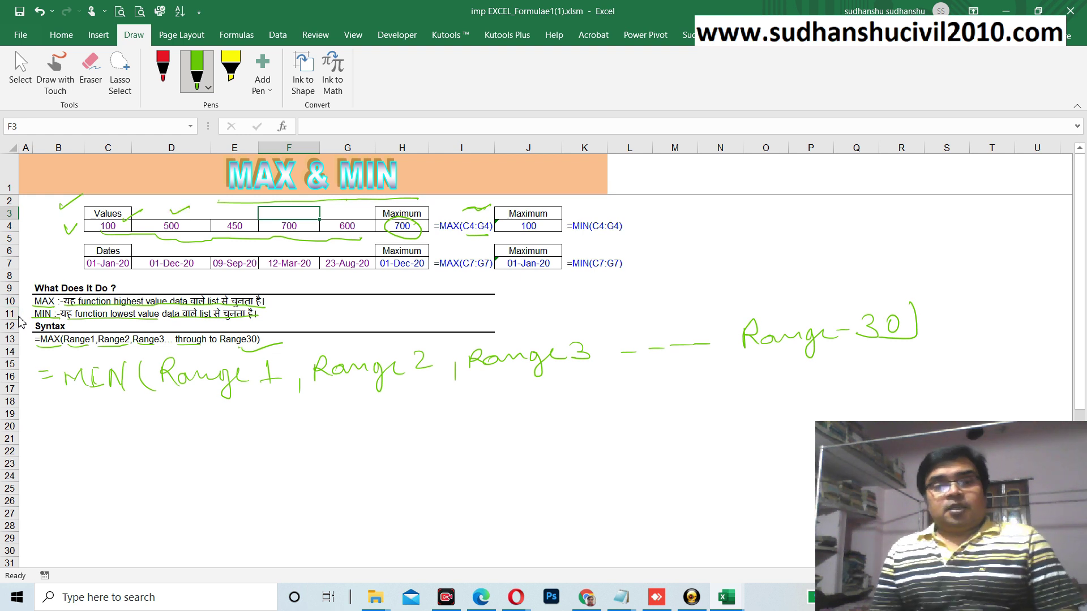
drag(230, 213, 247, 208)
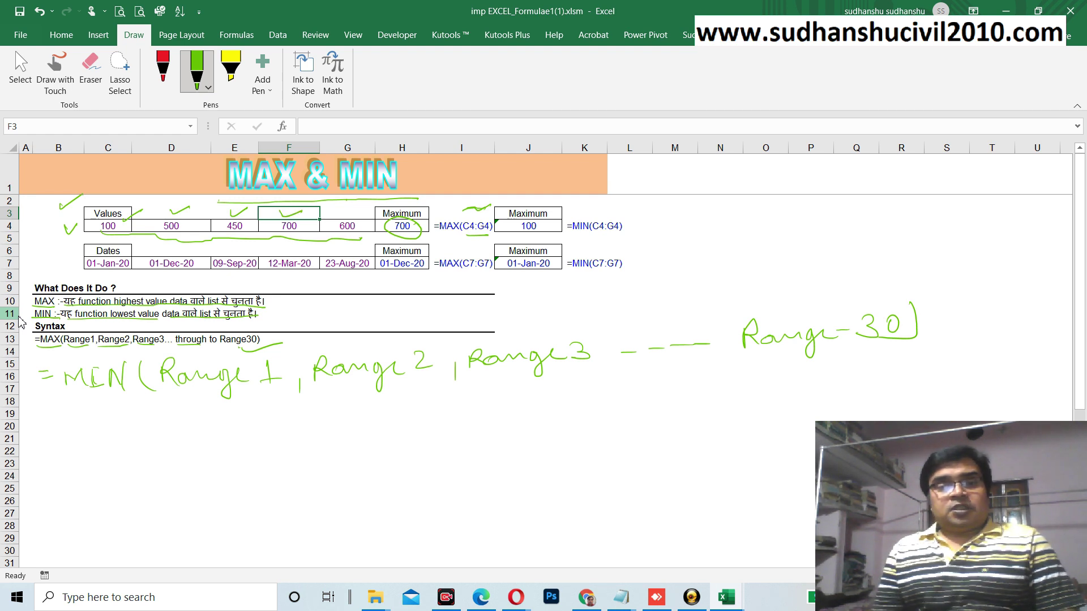
drag(273, 235, 306, 238)
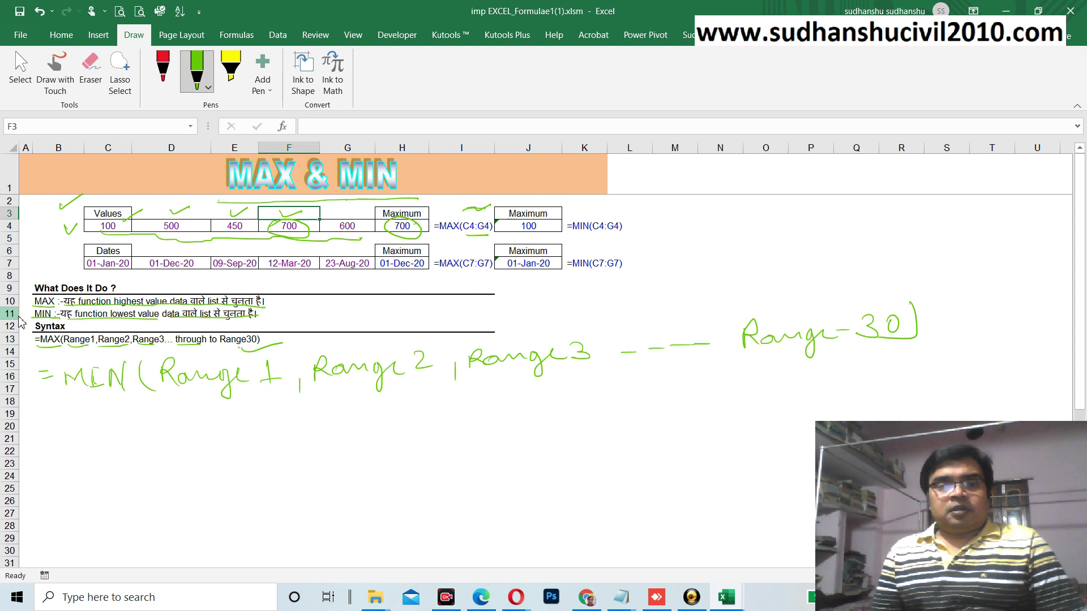
Circle 600 in G4, tick the 700 maximum in H4, and underline the row 7 dates
drag(356, 215, 337, 231)
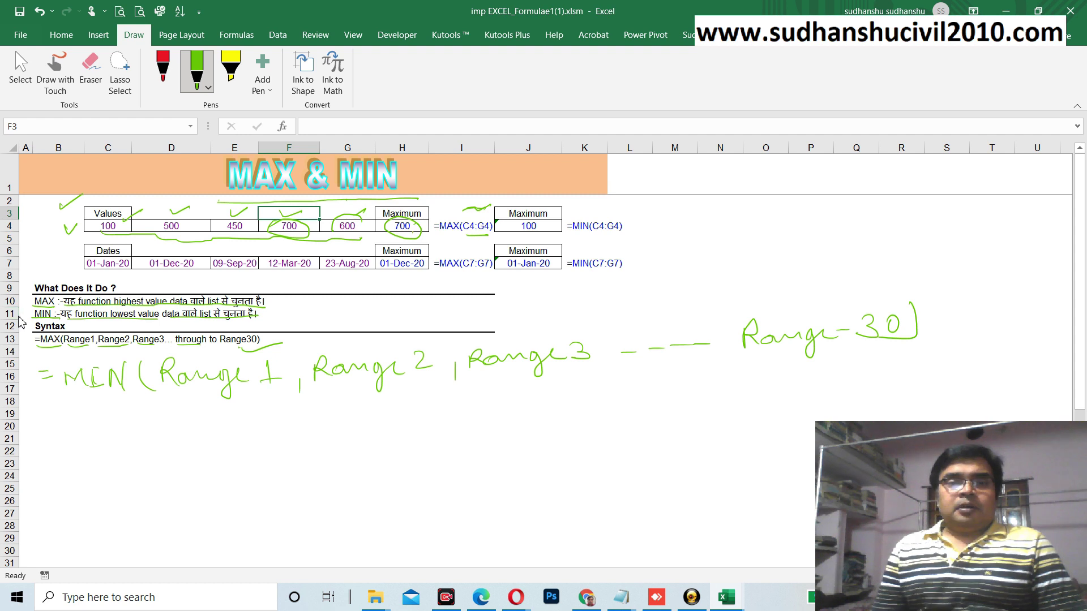
drag(415, 229, 433, 221)
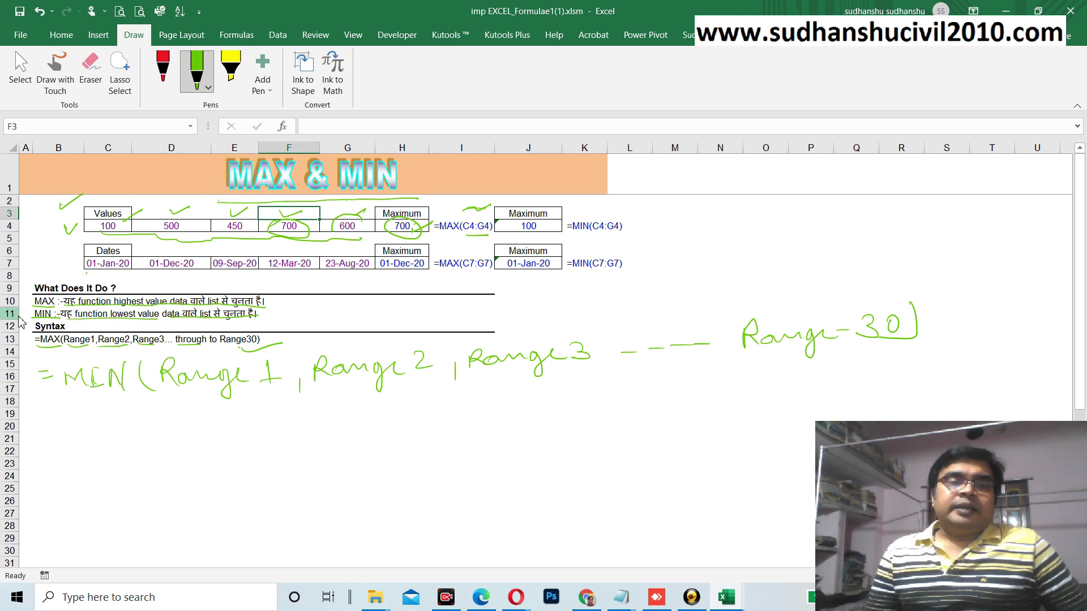
drag(113, 272, 343, 274)
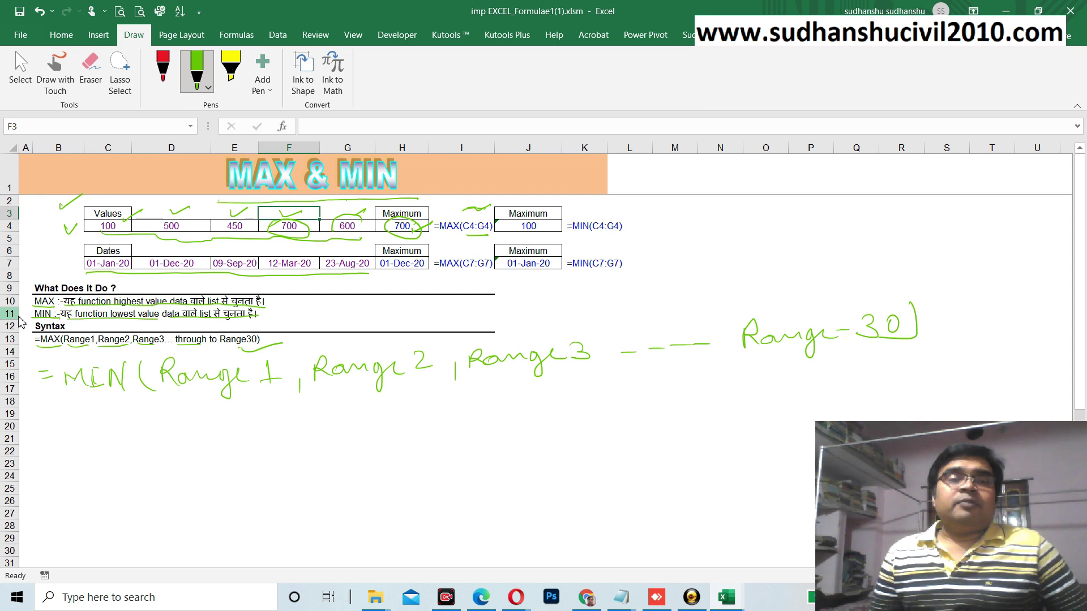
Tick the 01-Dec-20 maximum in H7 and circle 01-Dec-20 in D7
drag(382, 276, 389, 275)
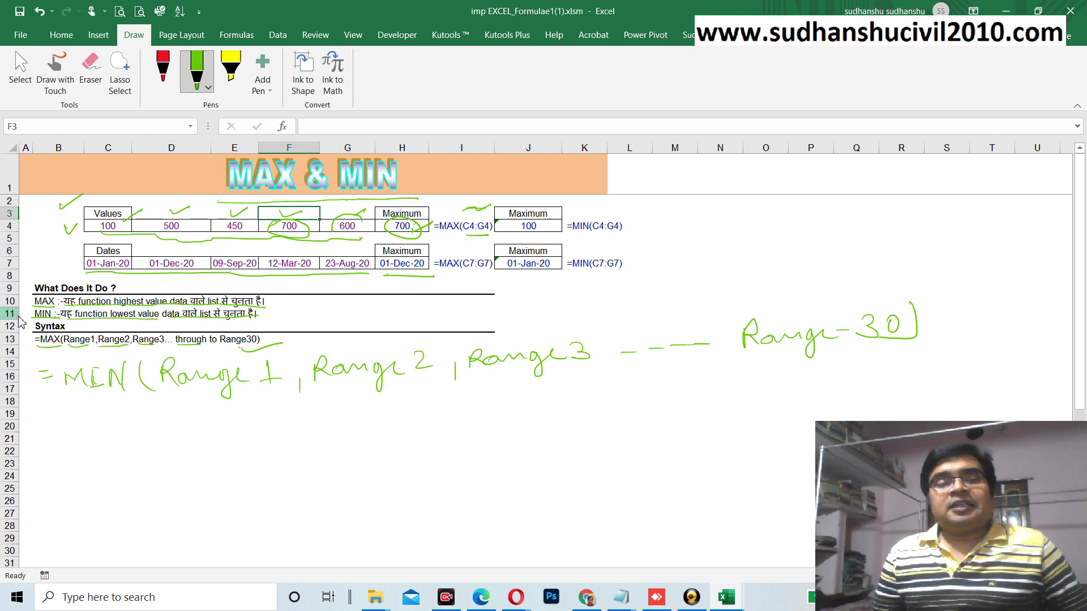
drag(397, 277, 420, 276)
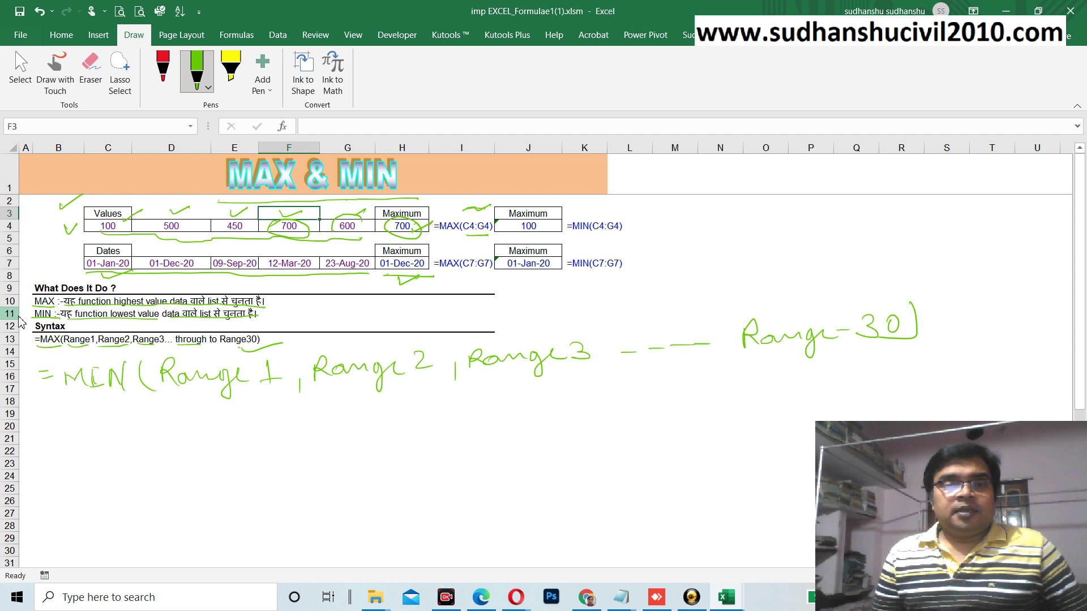
mouse_move(180, 246)
mouse_down()
mouse_move(142, 264)
mouse_move(201, 259)
mouse_up()
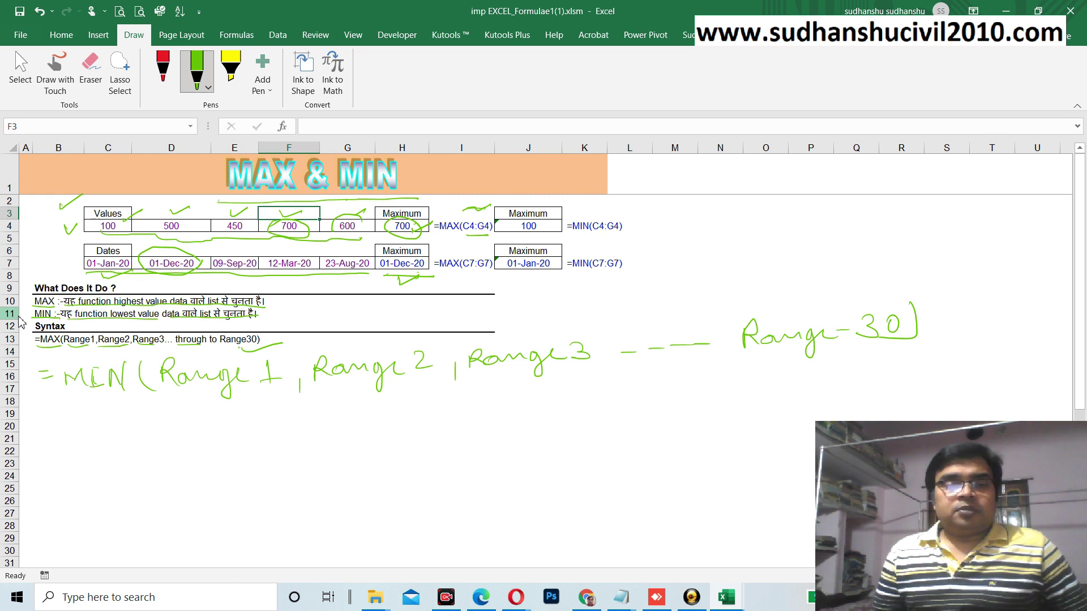
Circle 09-Sep-20, 12-Mar-20 and 23-Aug-20 in row 7 and underline =MIN(C4:G4)
drag(248, 250, 250, 272)
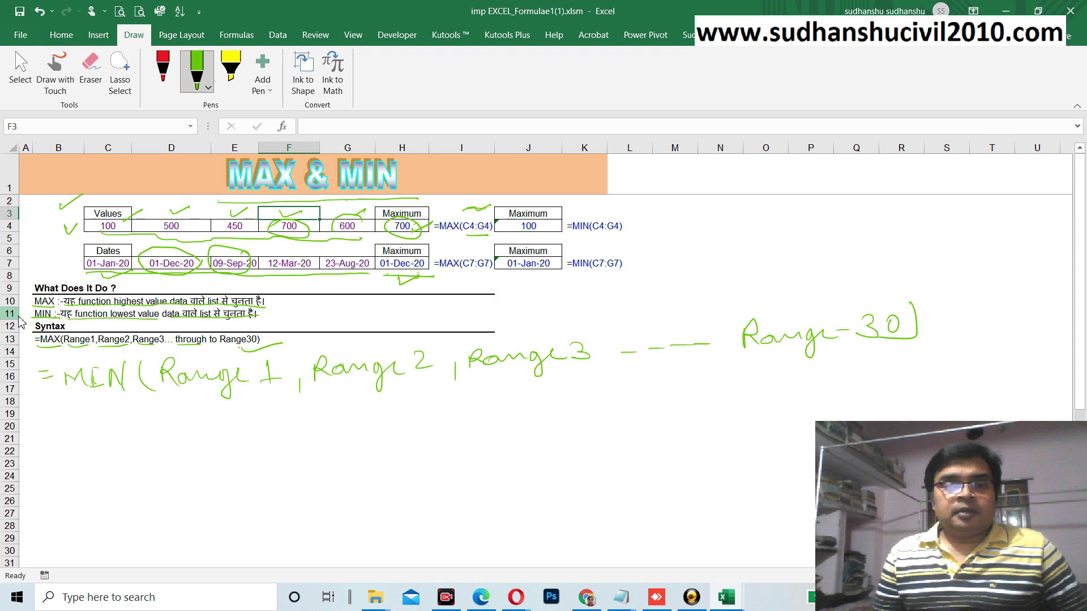
mouse_move(307, 249)
mouse_down()
mouse_move(266, 275)
mouse_move(283, 275)
mouse_up()
mouse_move(355, 249)
mouse_down()
mouse_move(321, 268)
mouse_move(367, 264)
mouse_up()
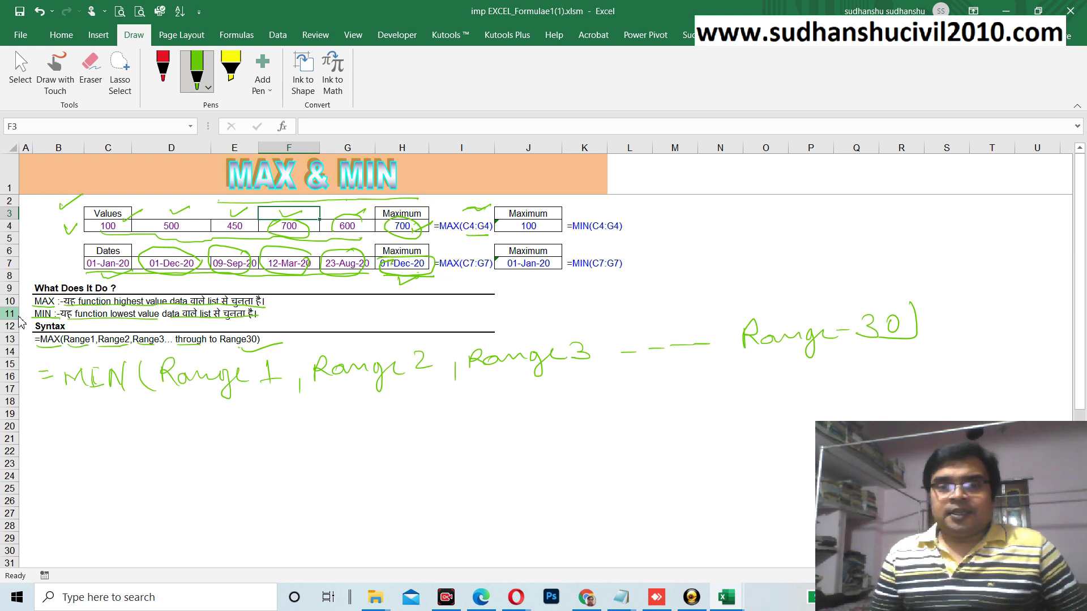
drag(570, 238, 630, 234)
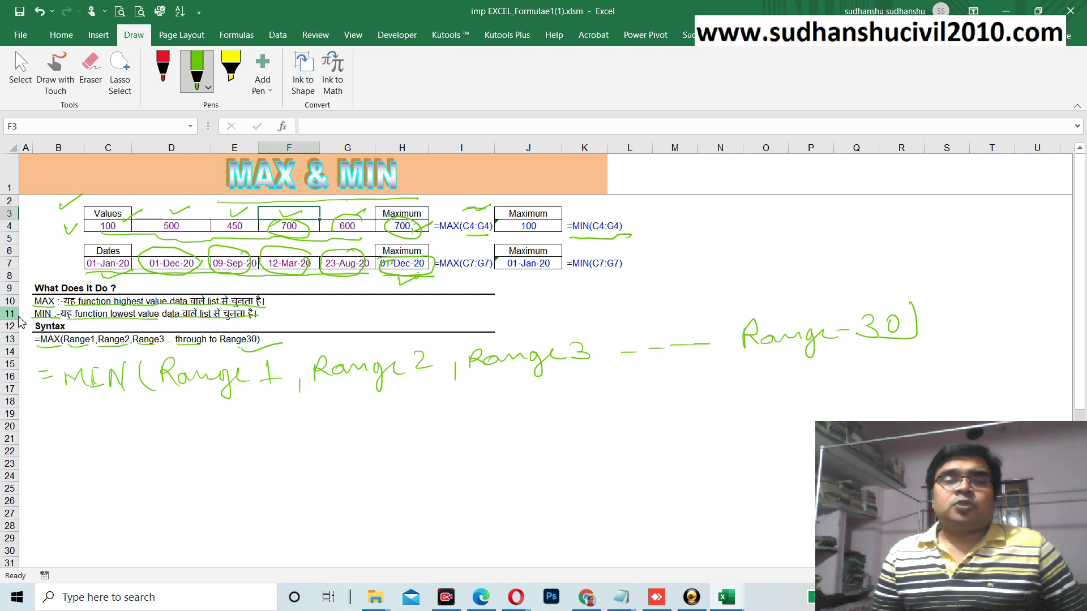
Circle the 100 minimum in J4 and tick the 100, 500 and 450 values
mouse_move(547, 221)
mouse_down()
mouse_move(508, 227)
mouse_move(550, 229)
mouse_up()
drag(117, 225, 128, 222)
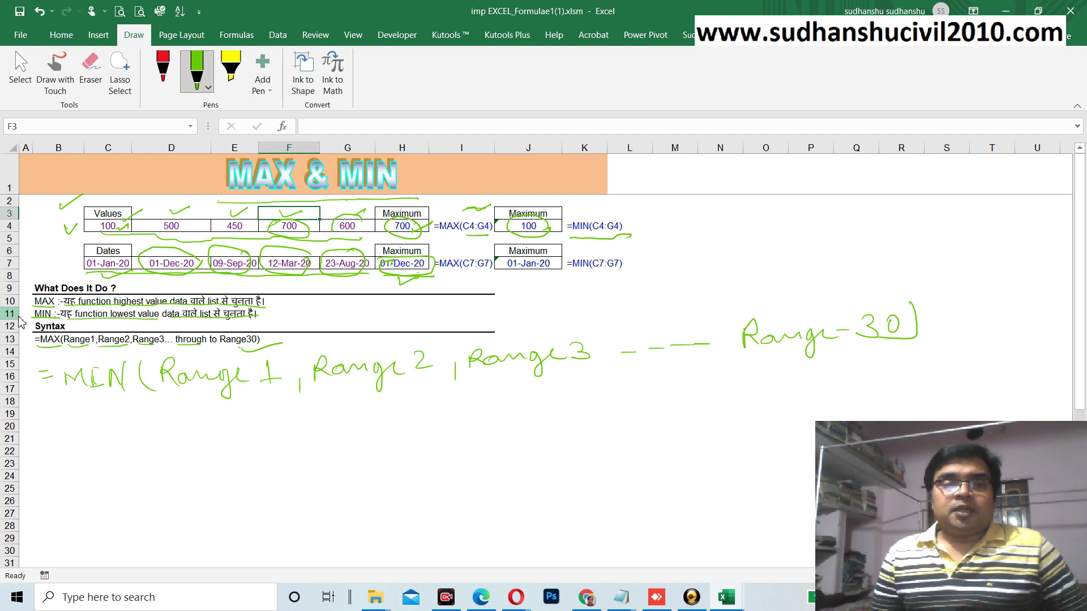
drag(185, 225, 264, 222)
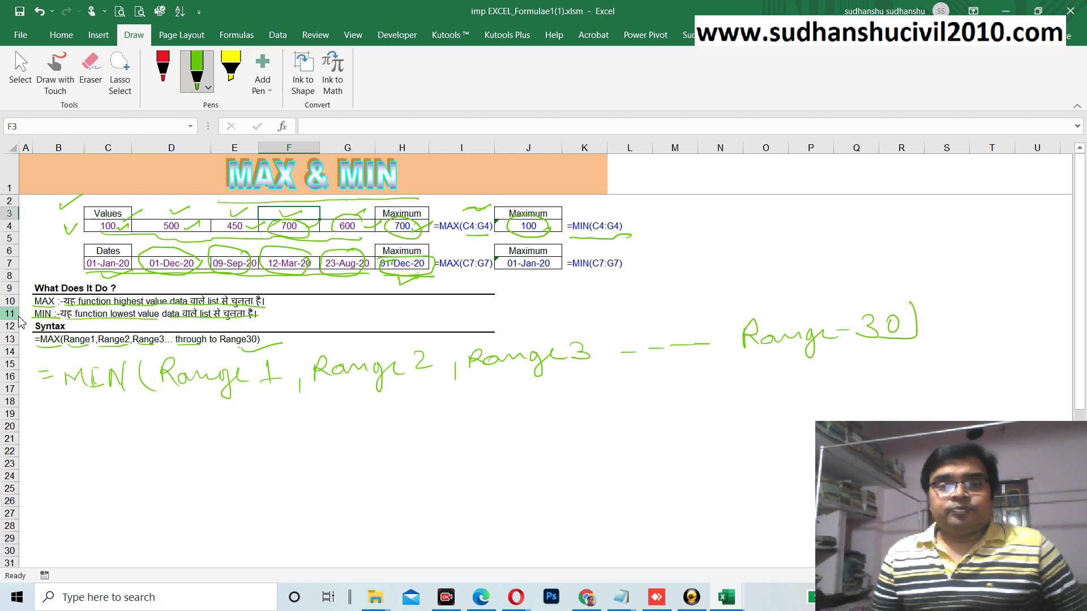
Underline 01-Jan-20 in J7, the row 7 dates and =MIN(C7:G7), and tick =MIN(C4:G4)
drag(514, 275, 528, 276)
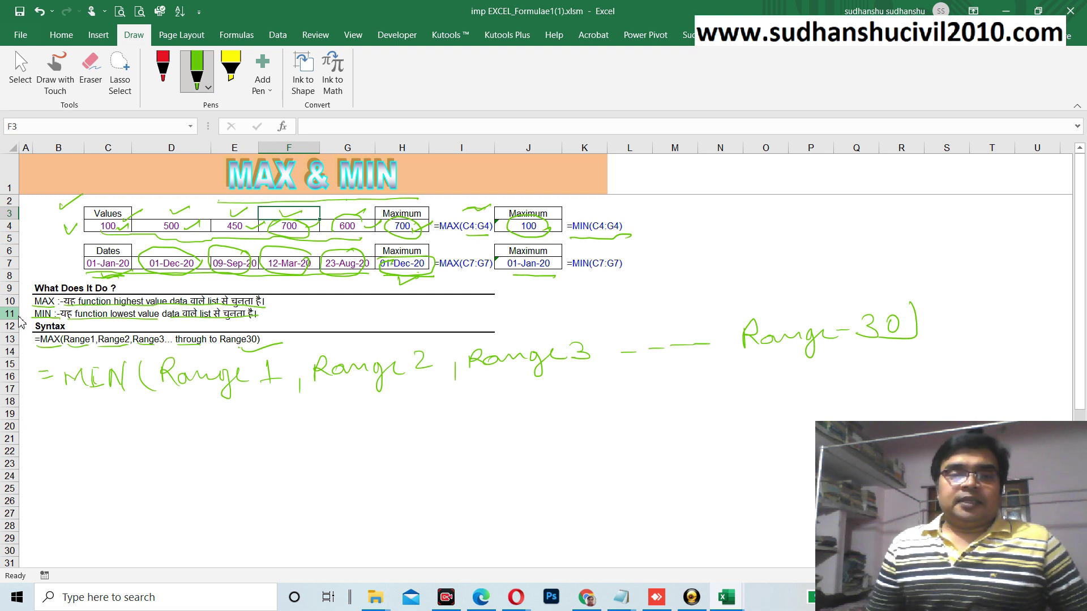
drag(149, 276, 191, 278)
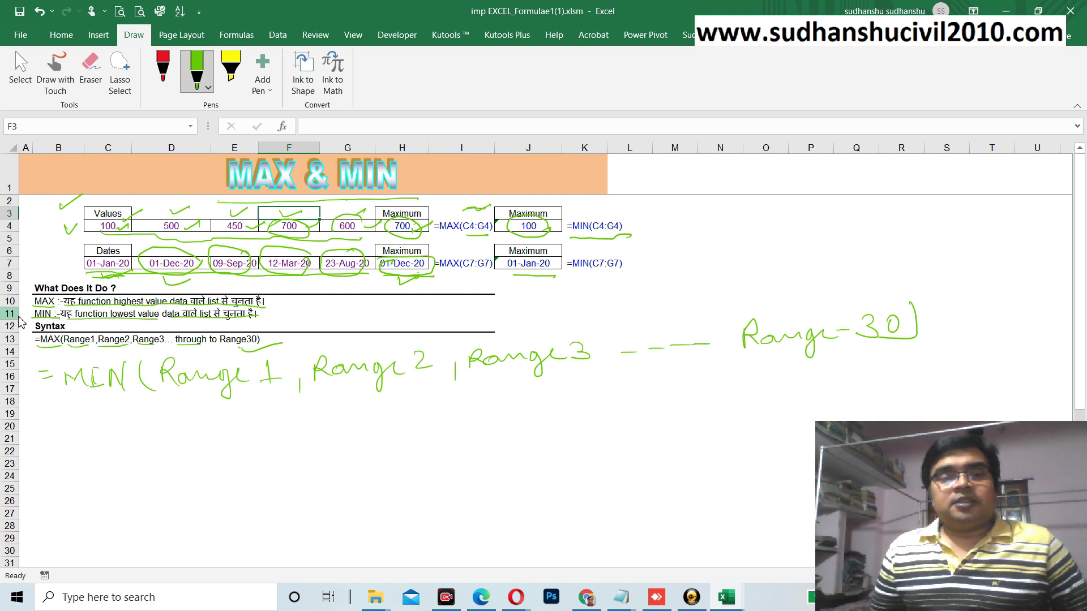
drag(229, 278, 258, 278)
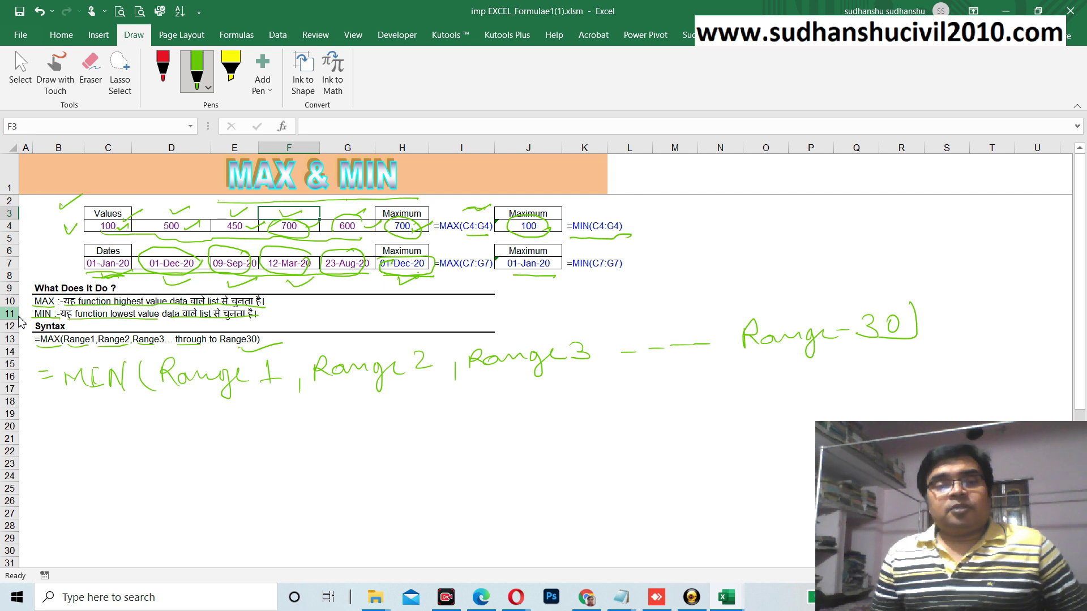
drag(347, 286, 377, 278)
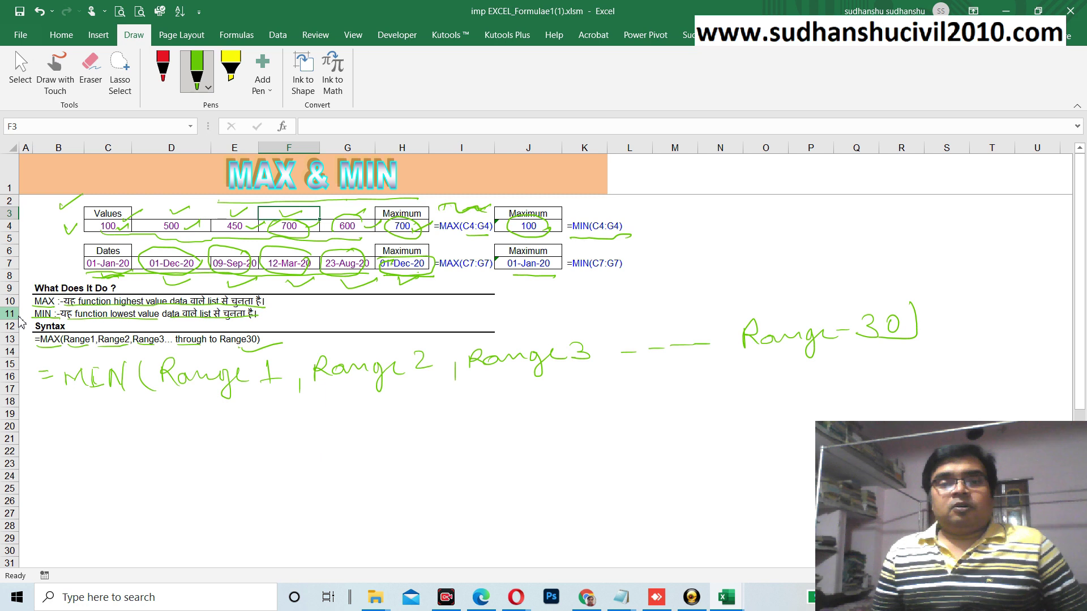
drag(601, 211, 679, 243)
drag(572, 278, 651, 276)
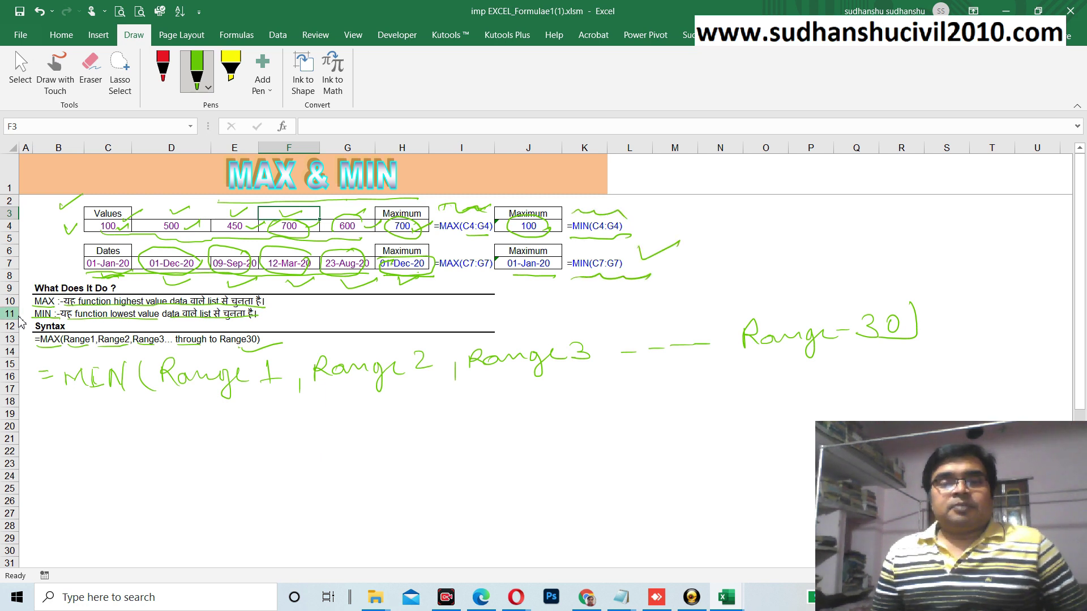